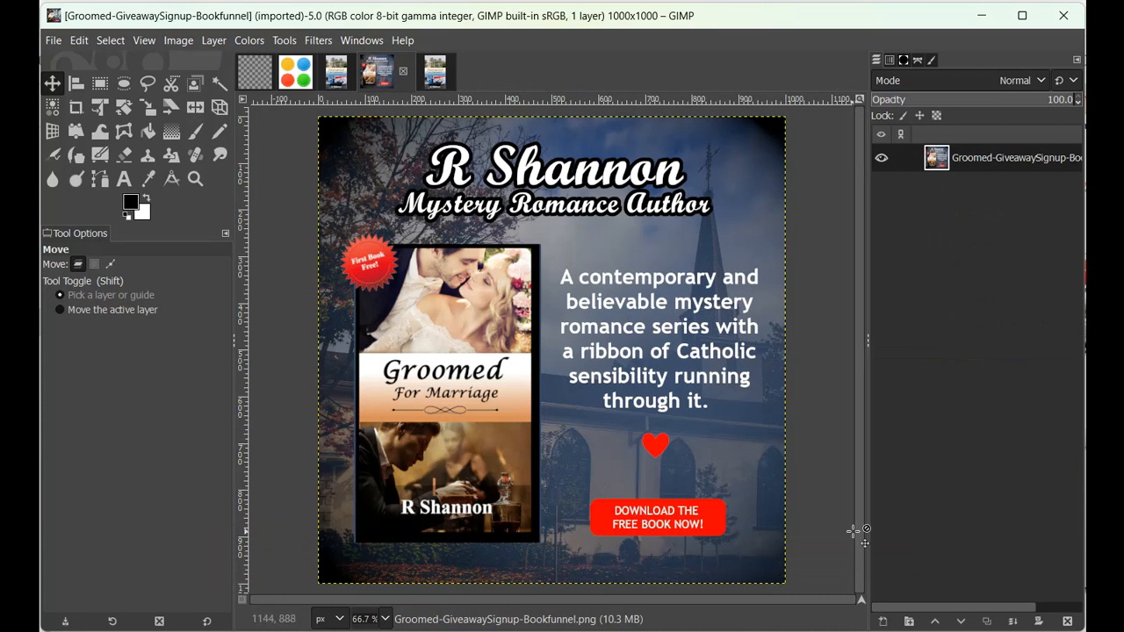
Add an alpha channel to the visible bottom layer of the colorful seals image
click(301, 77)
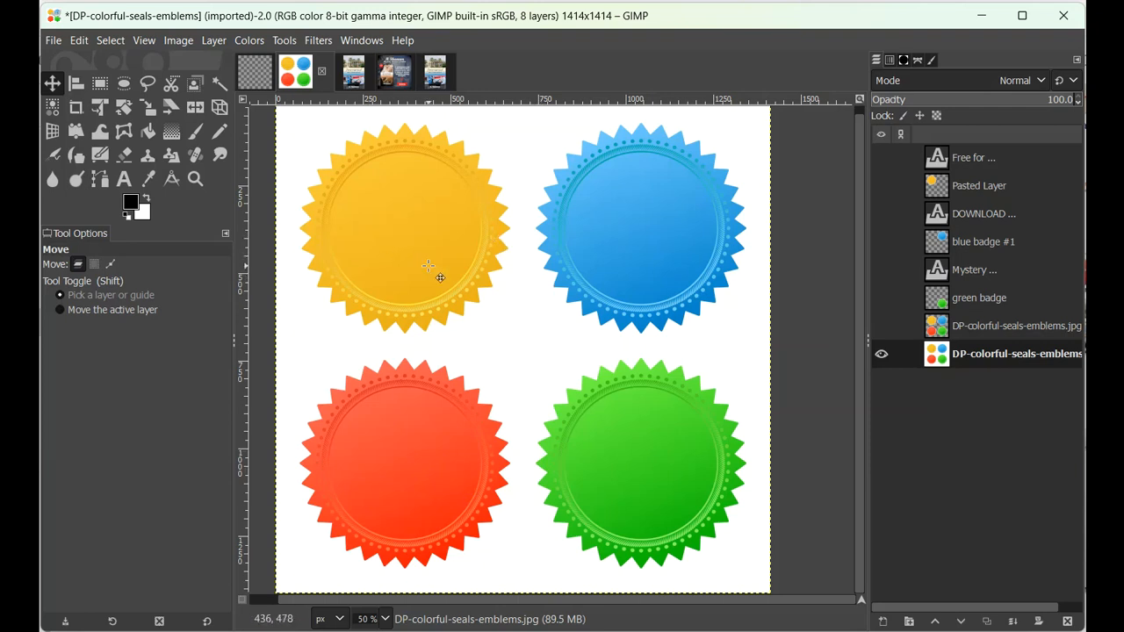
click(53, 108)
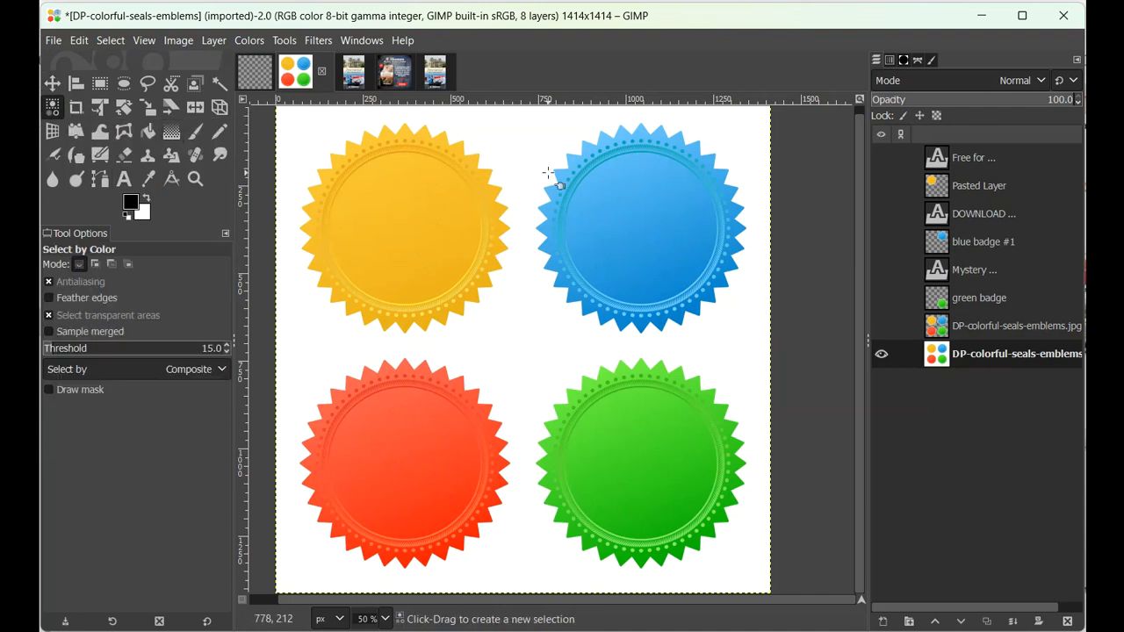
right_click(968, 357)
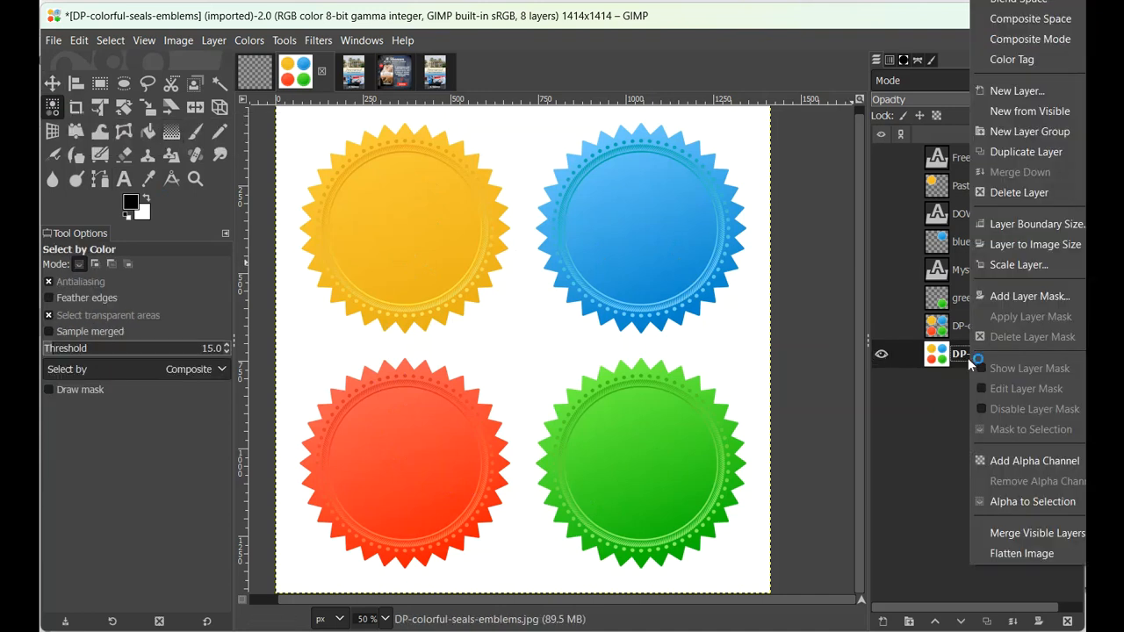
click(1011, 461)
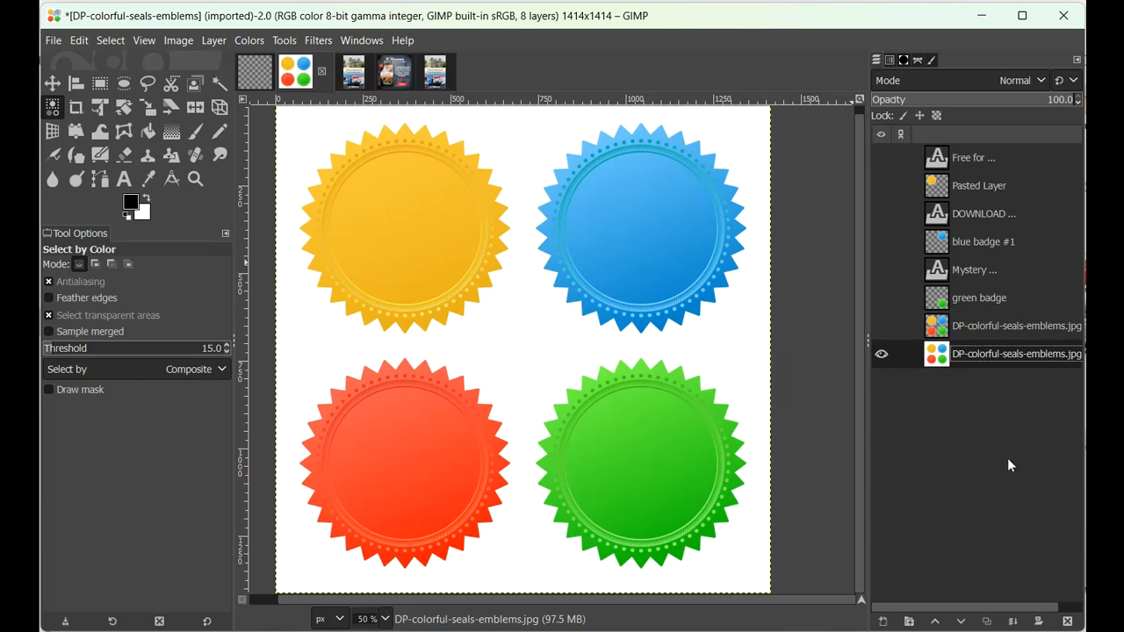
Delete the white background around the four seals using a selection by color, and clear the selection
click(522, 133)
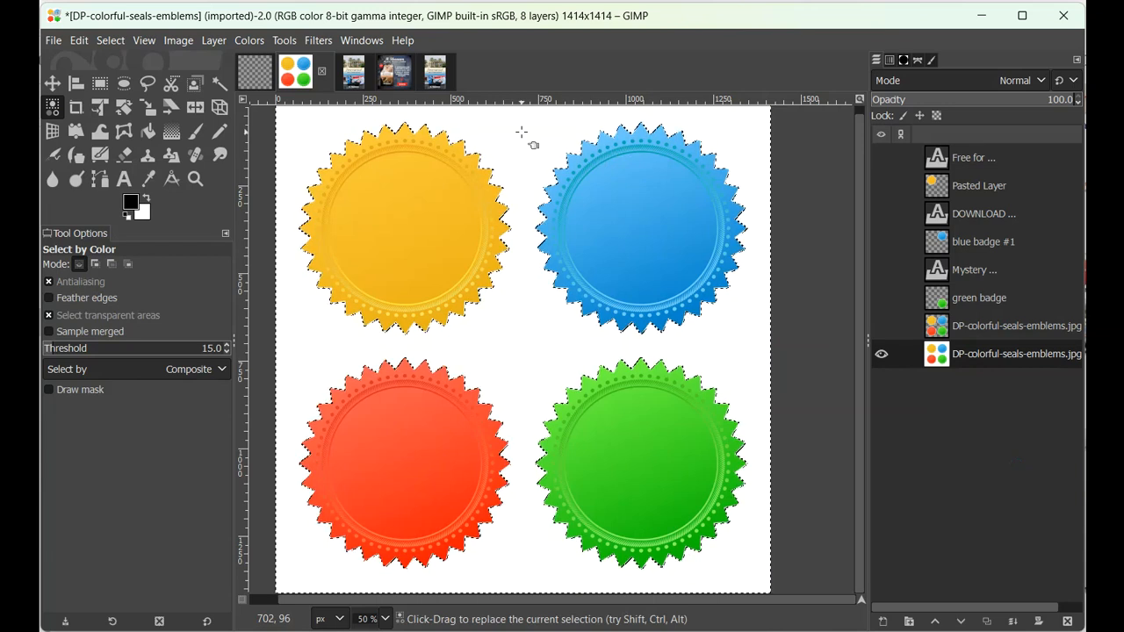
key(Delete)
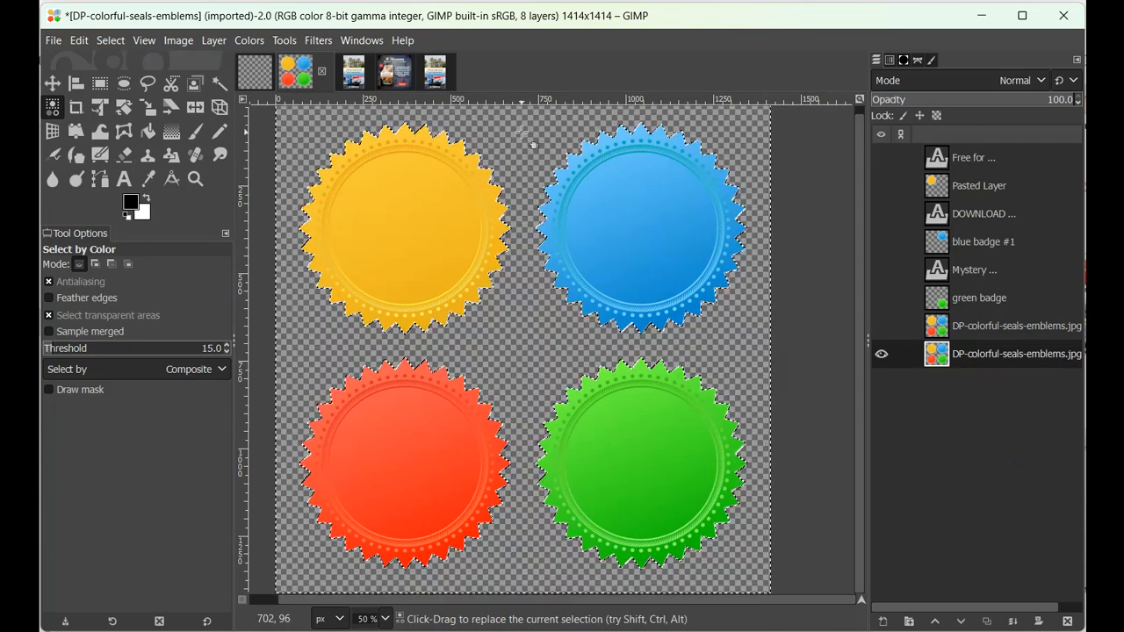
click(109, 41)
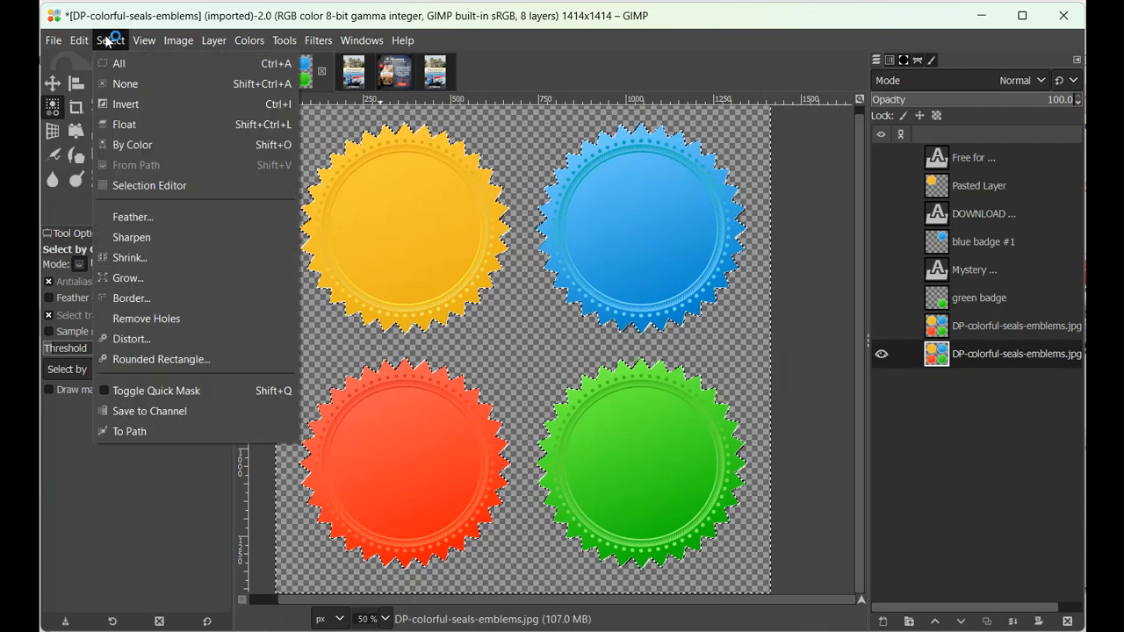
click(123, 84)
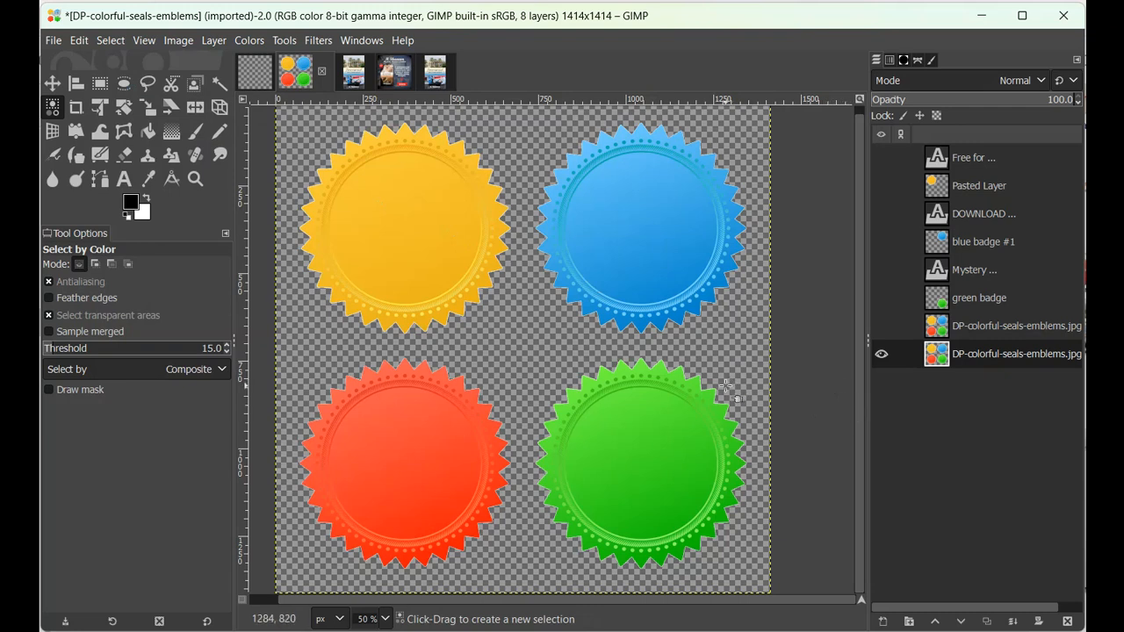
Select the red seal with a rectangle of about 686 × 672 px, leaving some margin around its edges
click(101, 84)
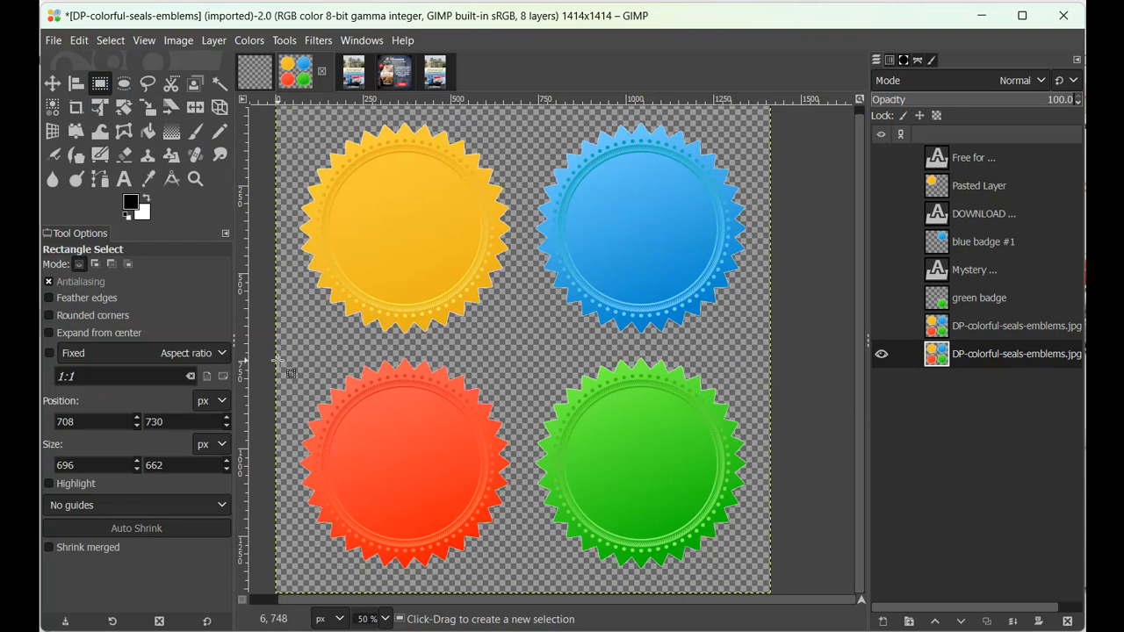
drag(282, 356, 525, 581)
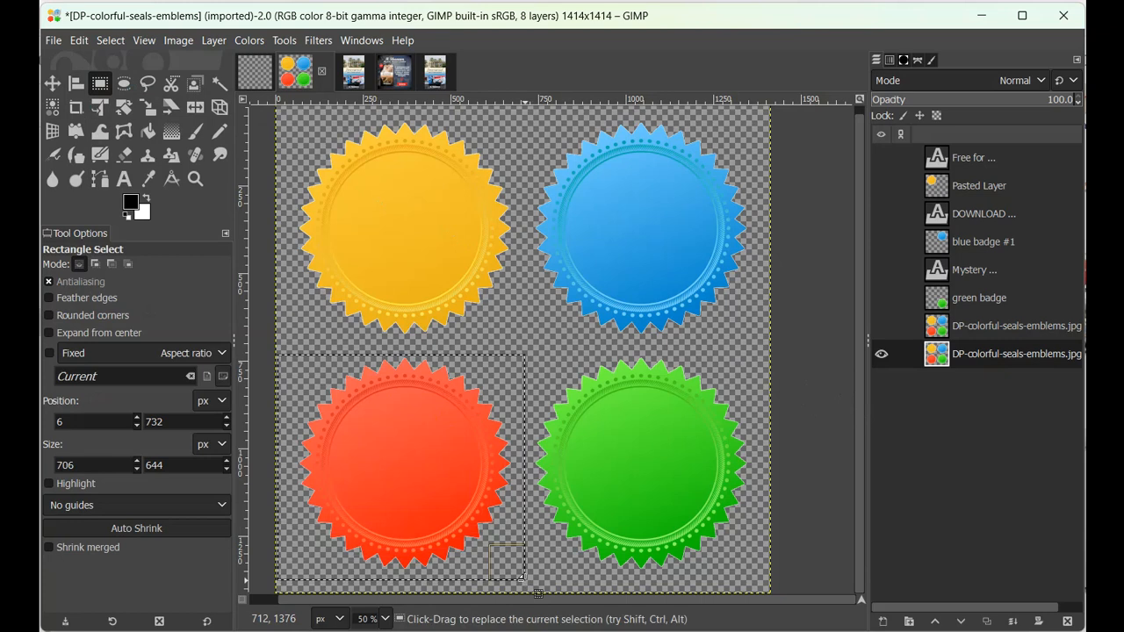
drag(417, 369, 417, 358)
drag(277, 456, 291, 456)
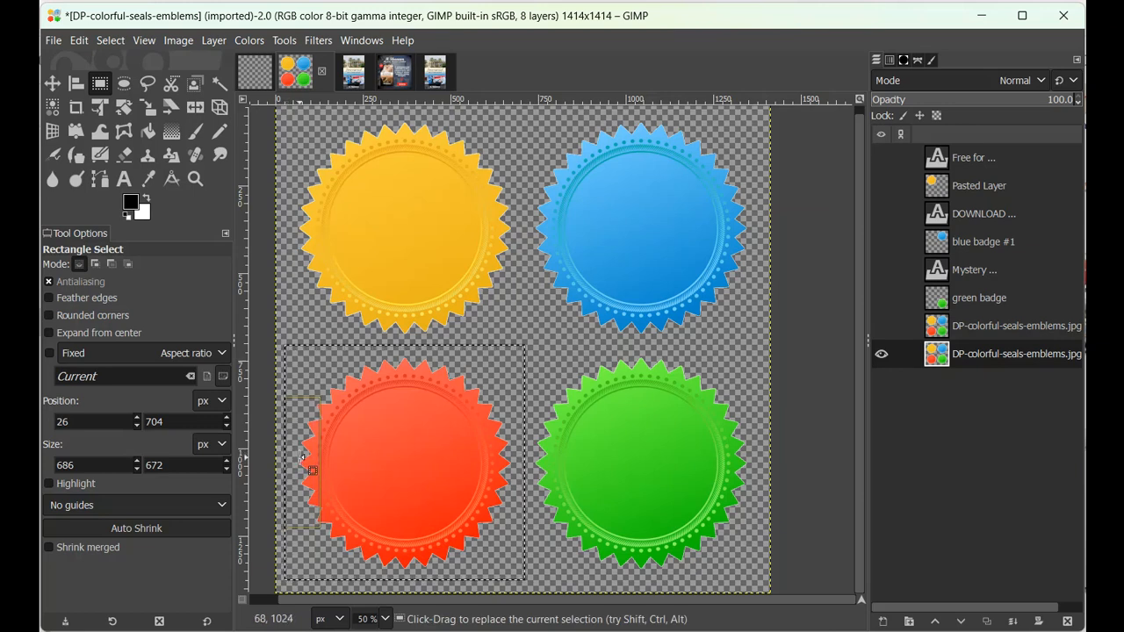
Copy the selected red seal from the visible image onto its own new layer and hide the original seals layer
right_click(426, 452)
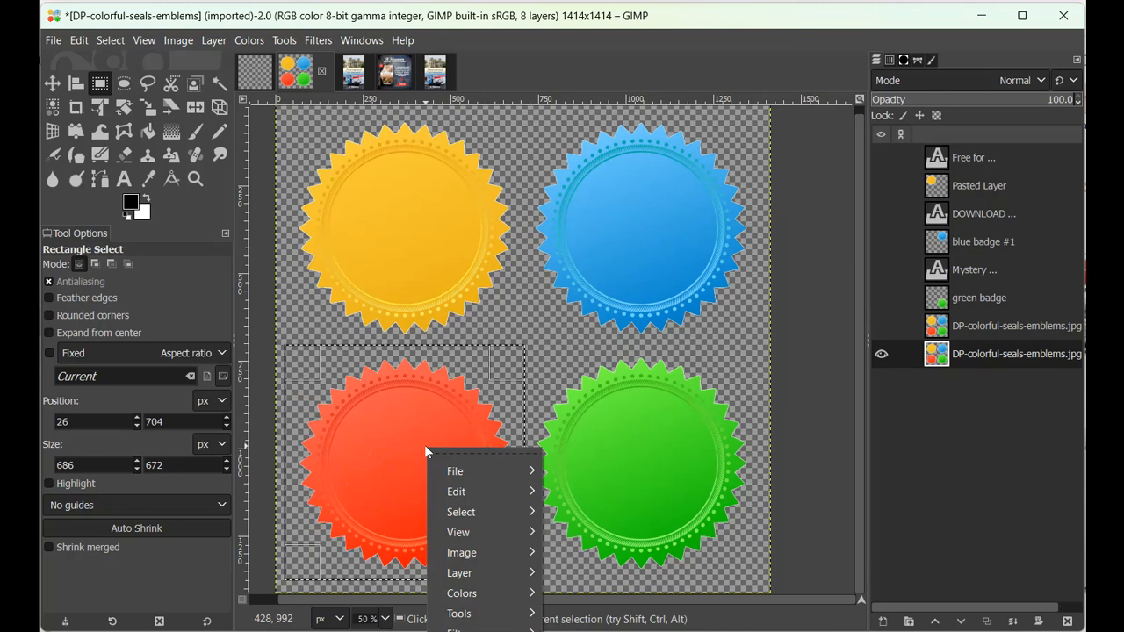
mouse_move(457, 492)
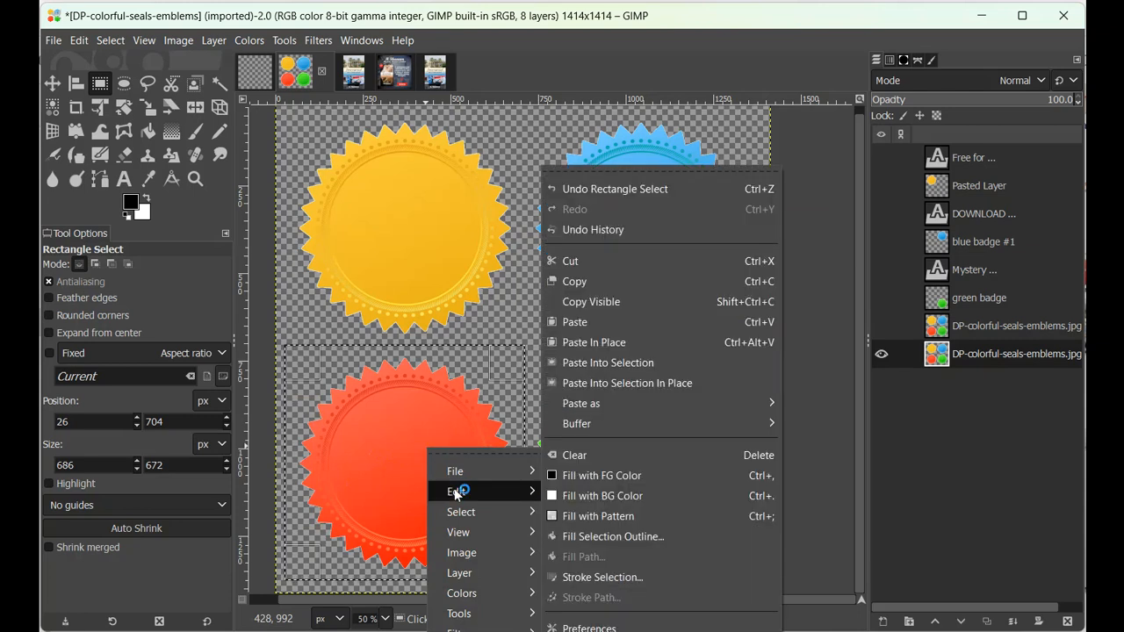
click(565, 303)
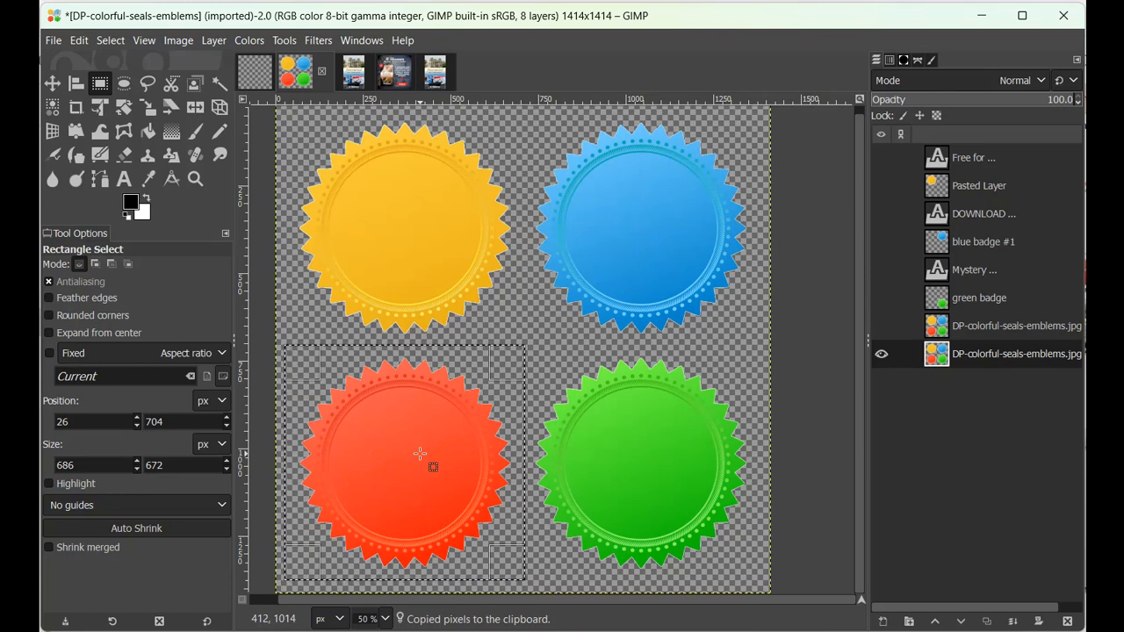
key(ctrl+v)
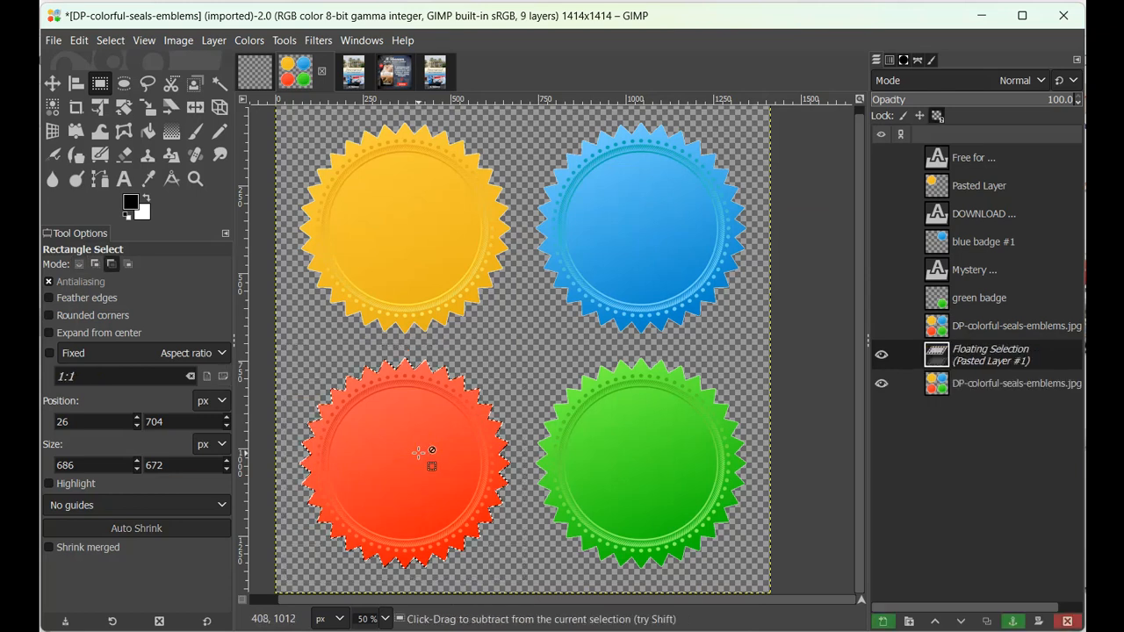
click(883, 624)
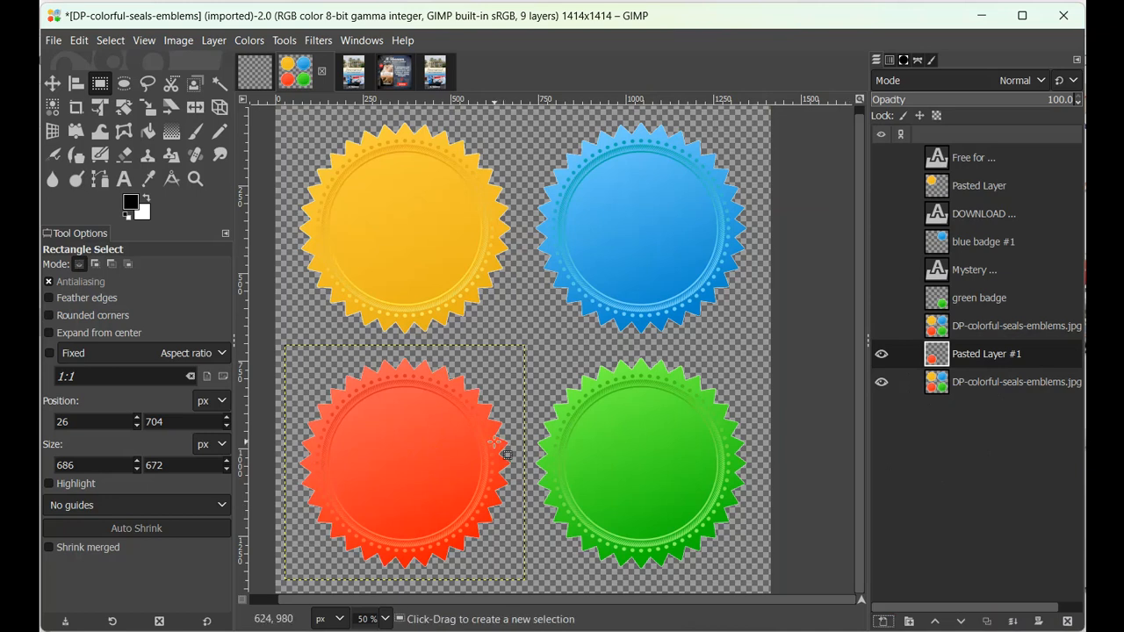
click(882, 383)
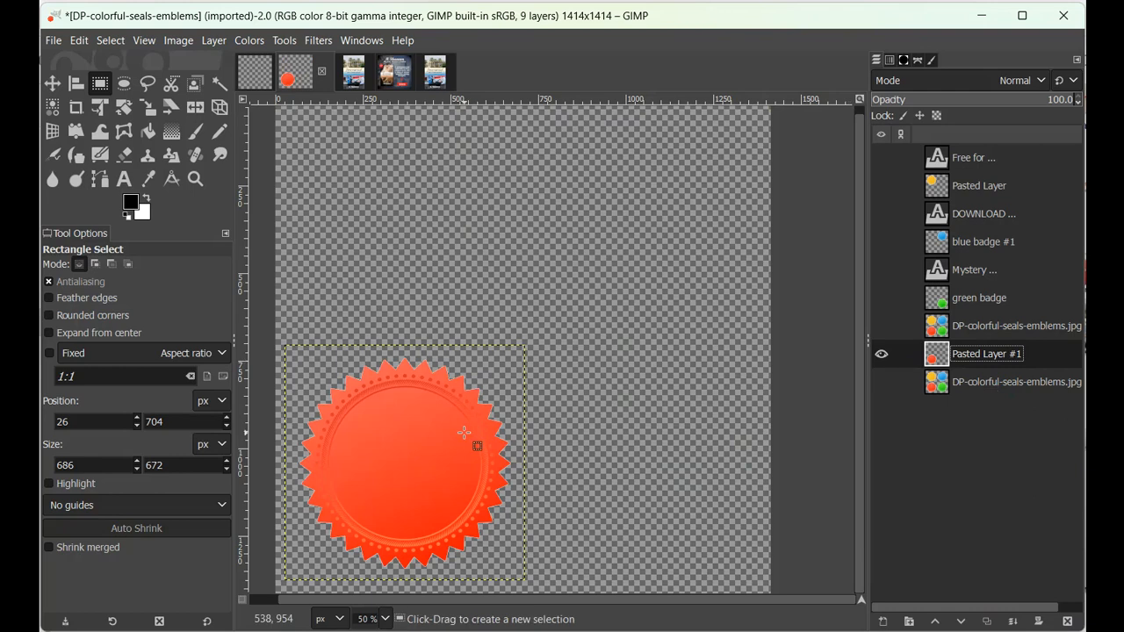
Add the centered white text "First Book" and "Free" on two lines over the red seal in Tahoma Bold, 45 px
key(t)
key(x)
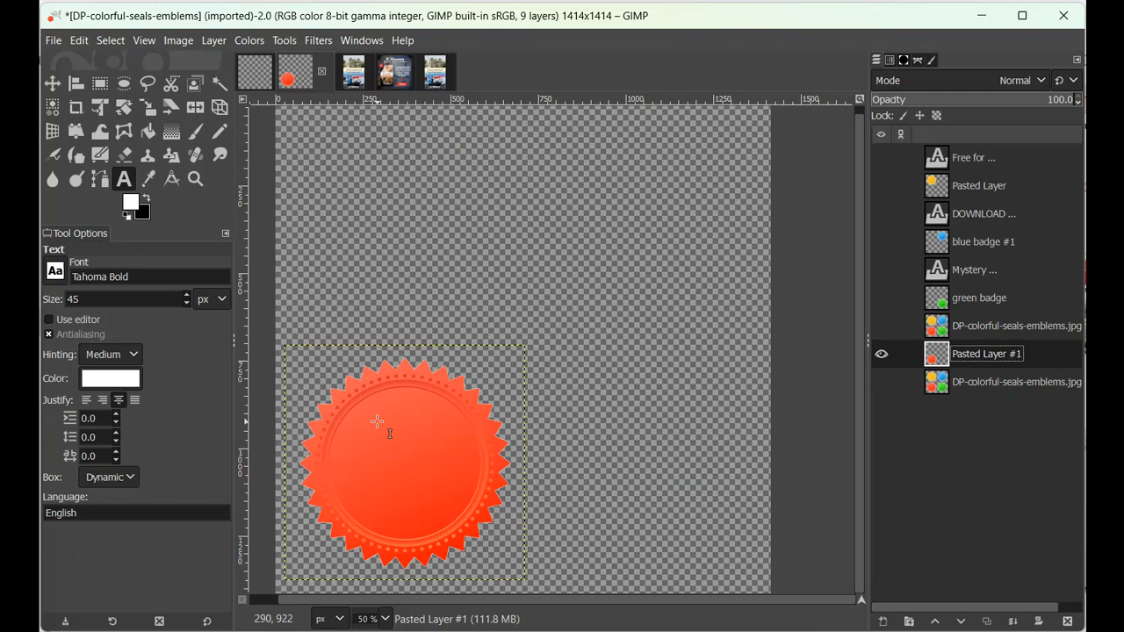
click(376, 428)
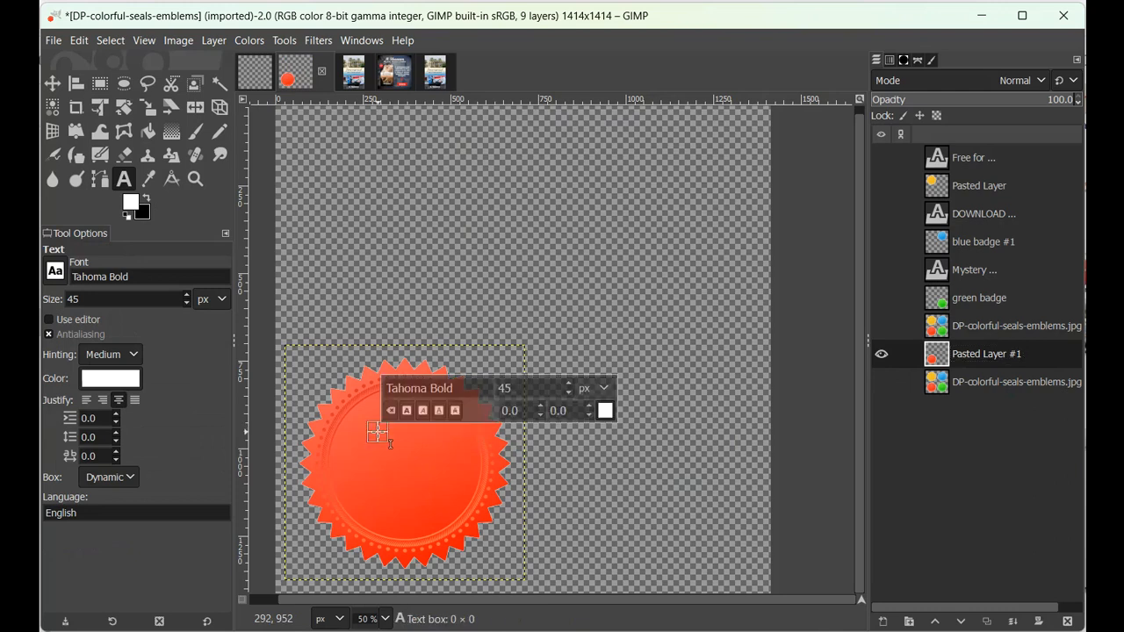
text(First Book)
key(Return)
text(Free)
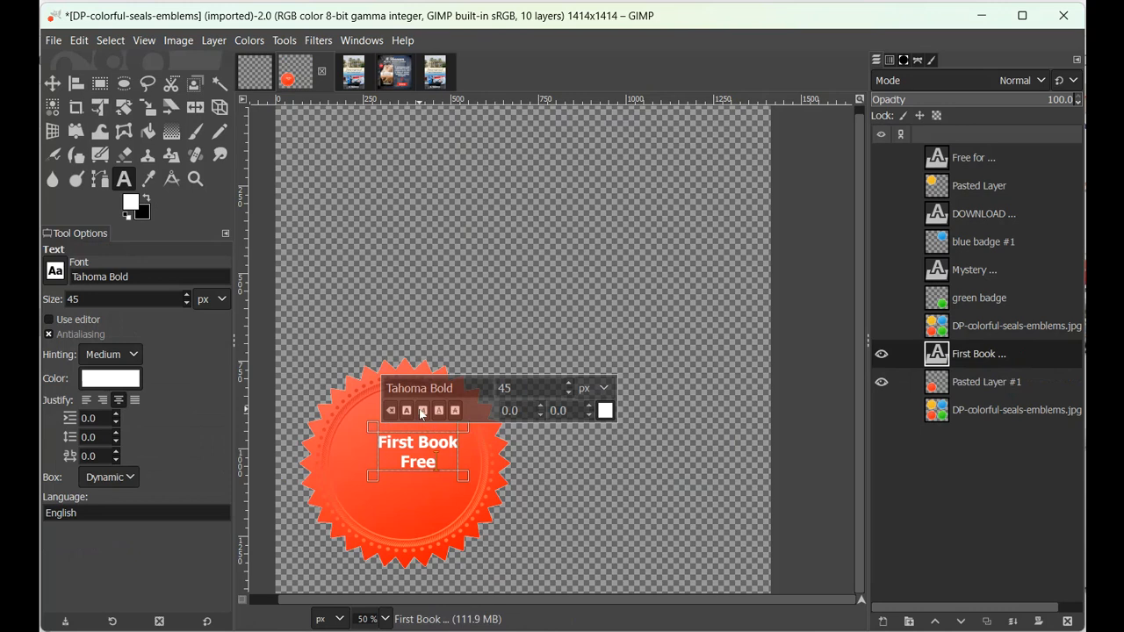
Enlarge the "First Book Free" text to span the red seal's inner circle and center it there
click(422, 412)
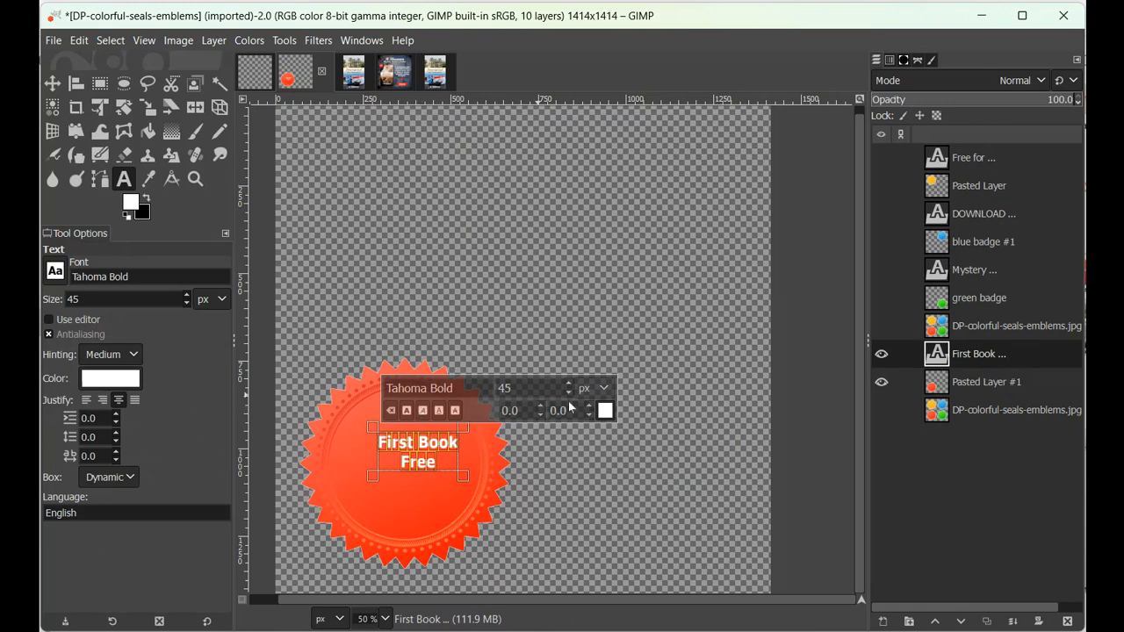
scroll(575, 390, up, 15)
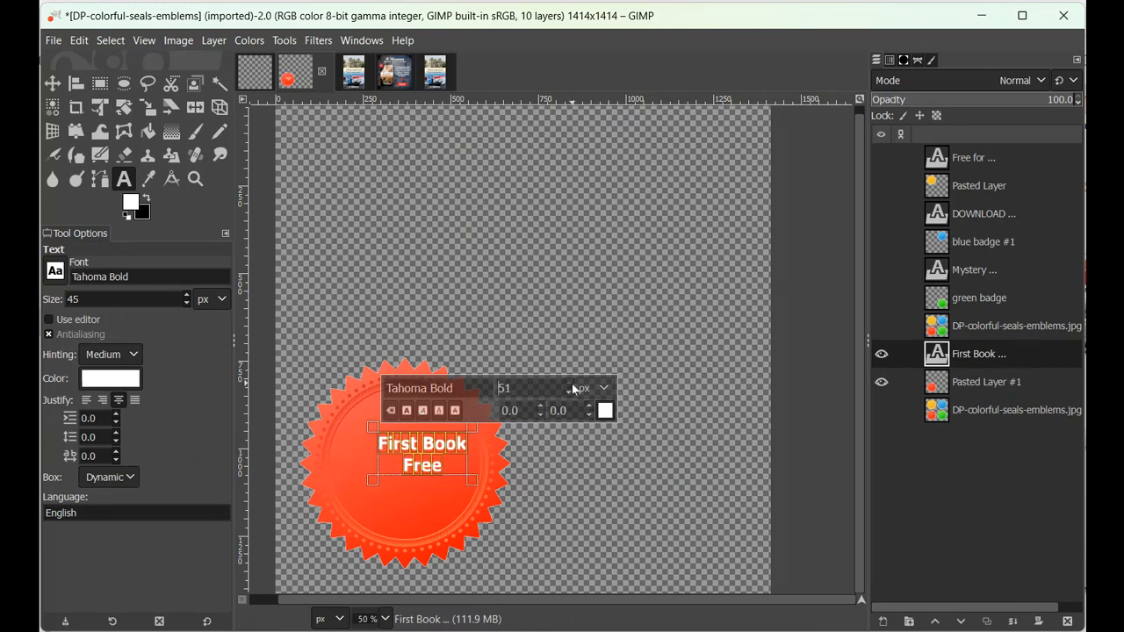
key(Escape)
key(m)
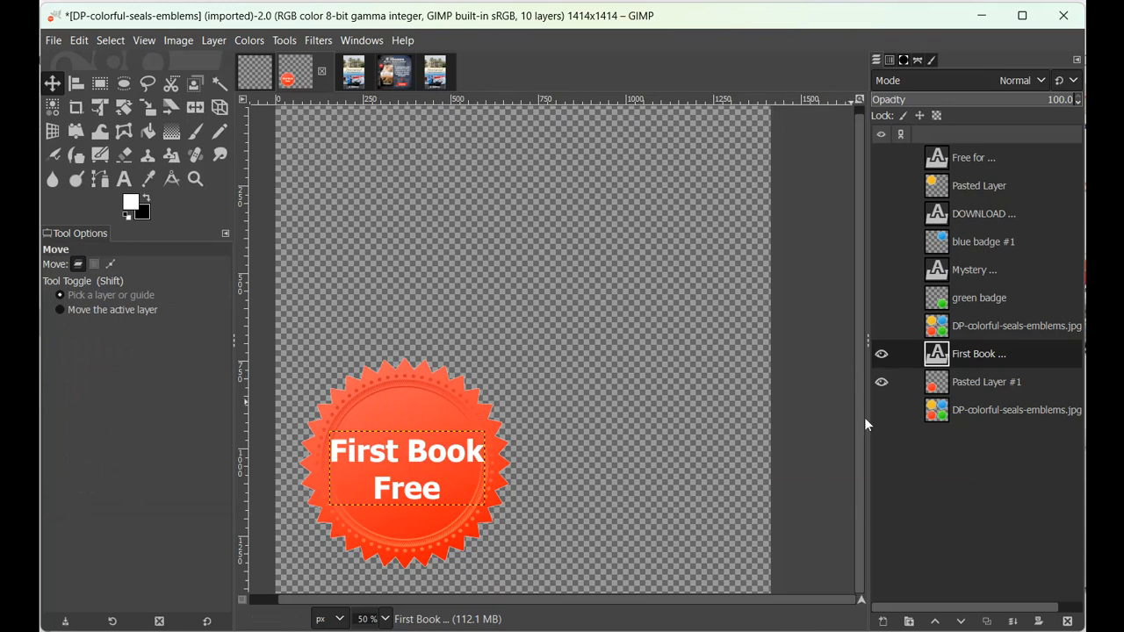
Hide the "First Book" text and show the green, blue and yellow badges with their text layers
click(882, 355)
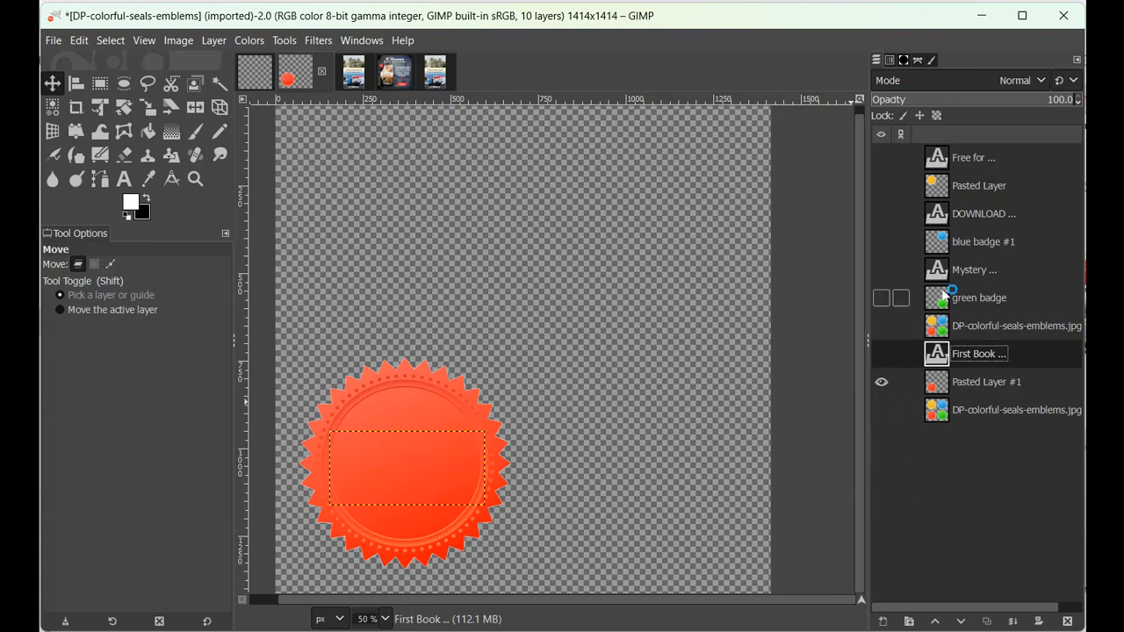
click(882, 298)
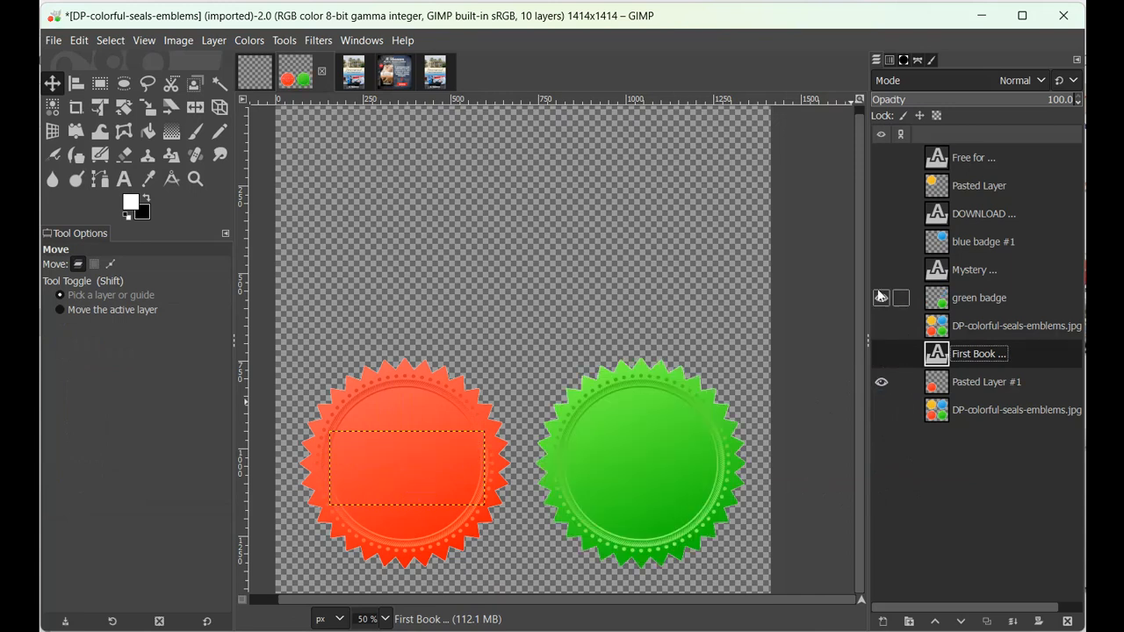
click(881, 272)
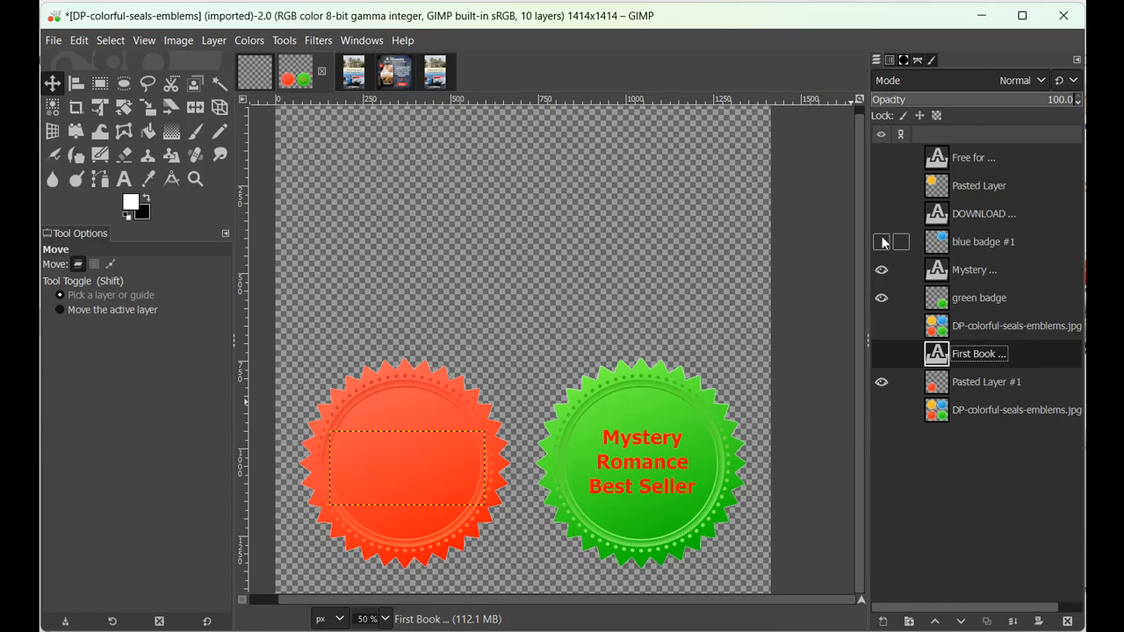
click(881, 242)
click(881, 214)
click(882, 187)
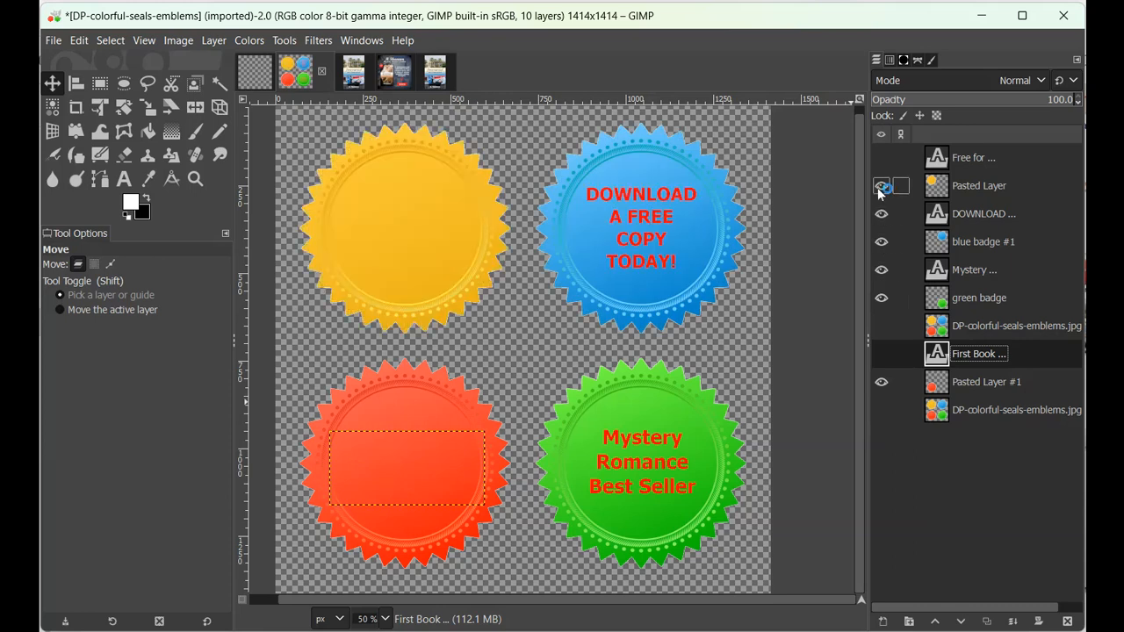
click(881, 158)
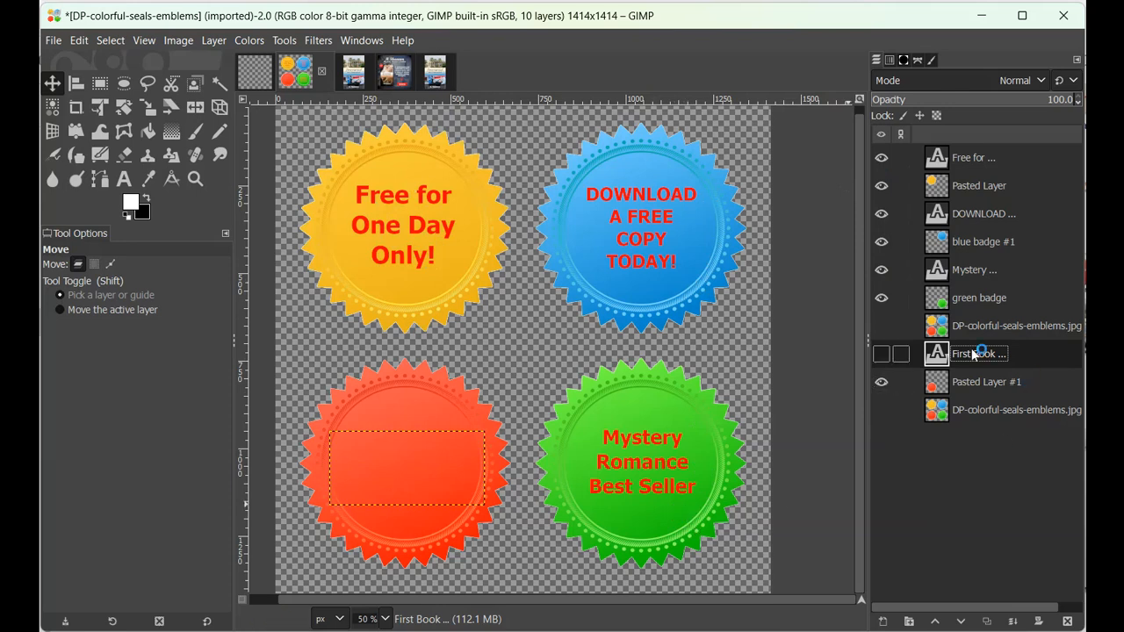
Hide the green, blue and yellow badges with their texts and show the "First Book" text on the red badge
click(881, 299)
click(881, 269)
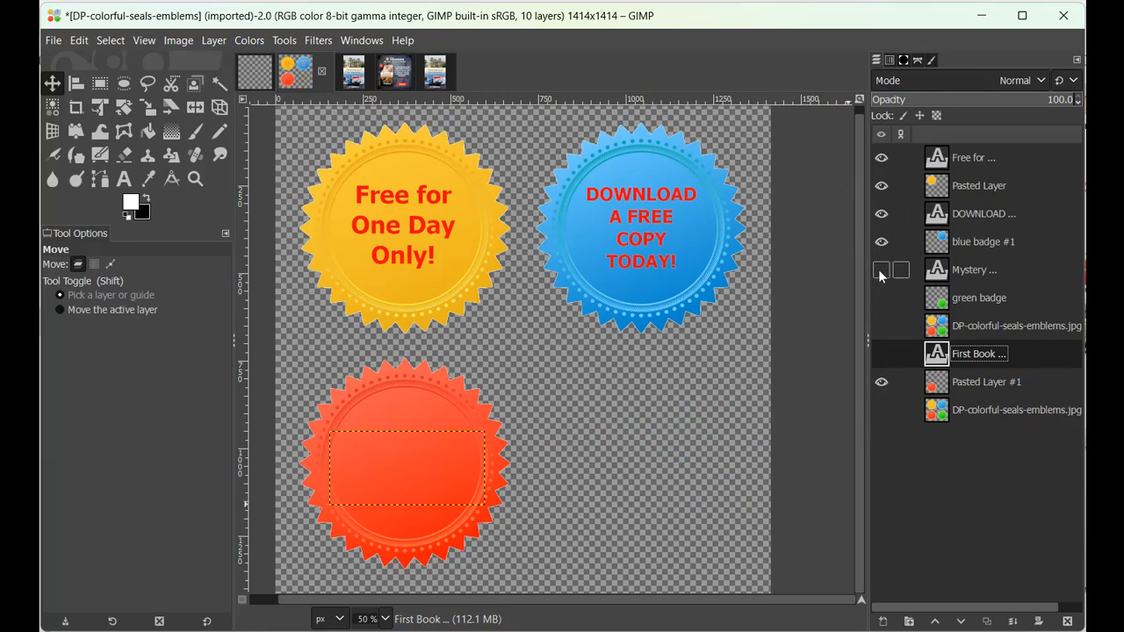
click(881, 241)
click(881, 213)
click(881, 186)
click(881, 159)
click(882, 354)
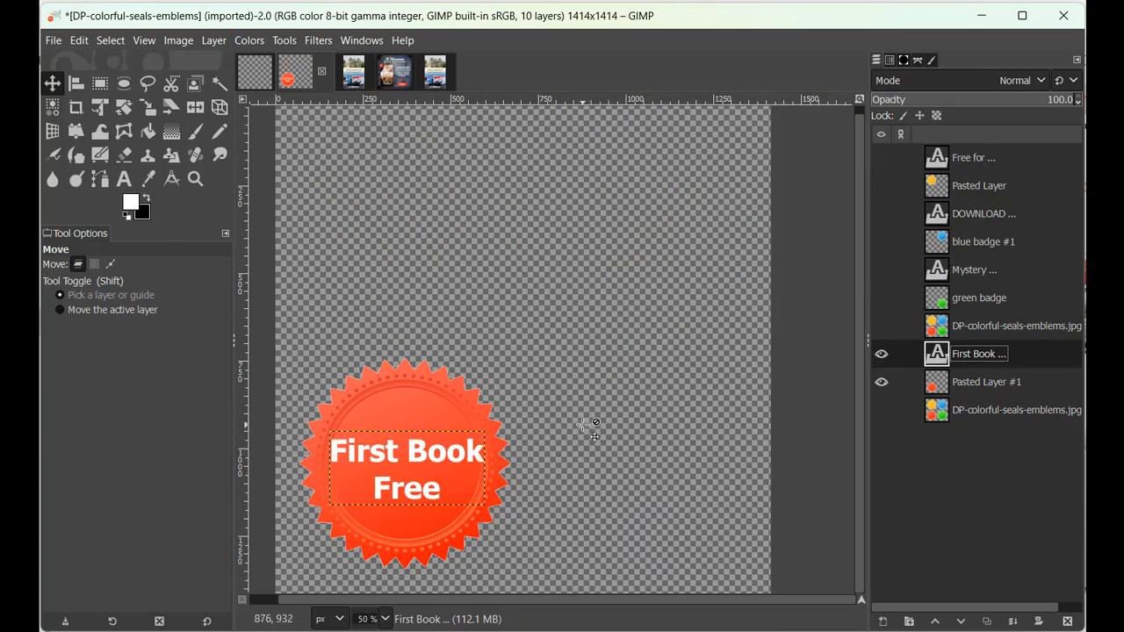
Crop the image closely around the red "First Book Free" badge to about 664 × 638 px
click(77, 109)
drag(280, 354, 521, 579)
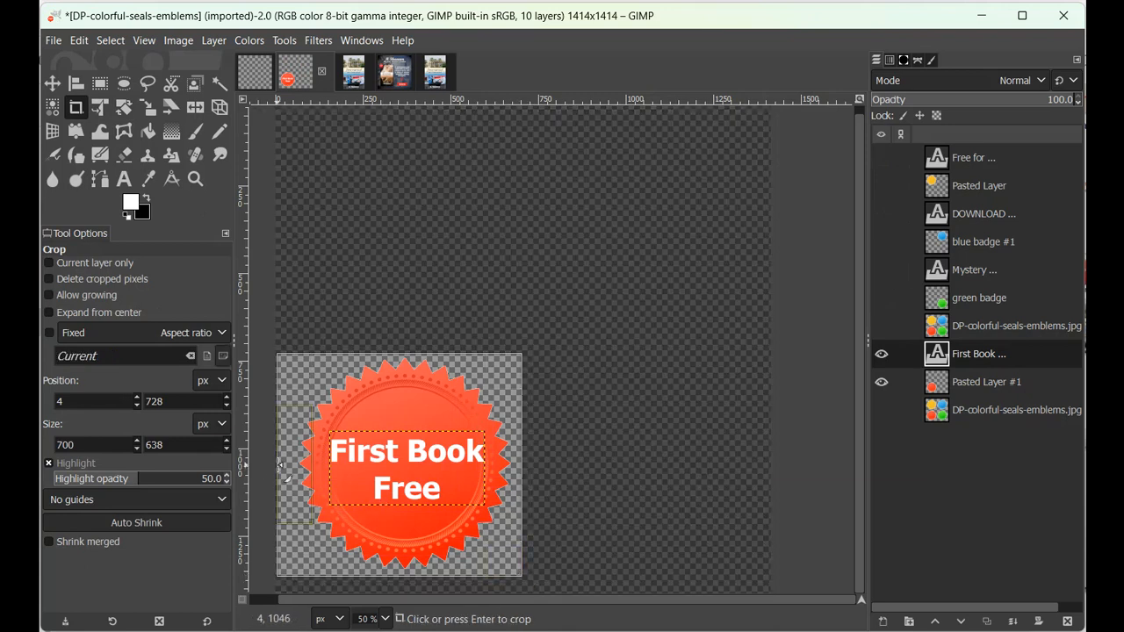
drag(281, 466, 293, 466)
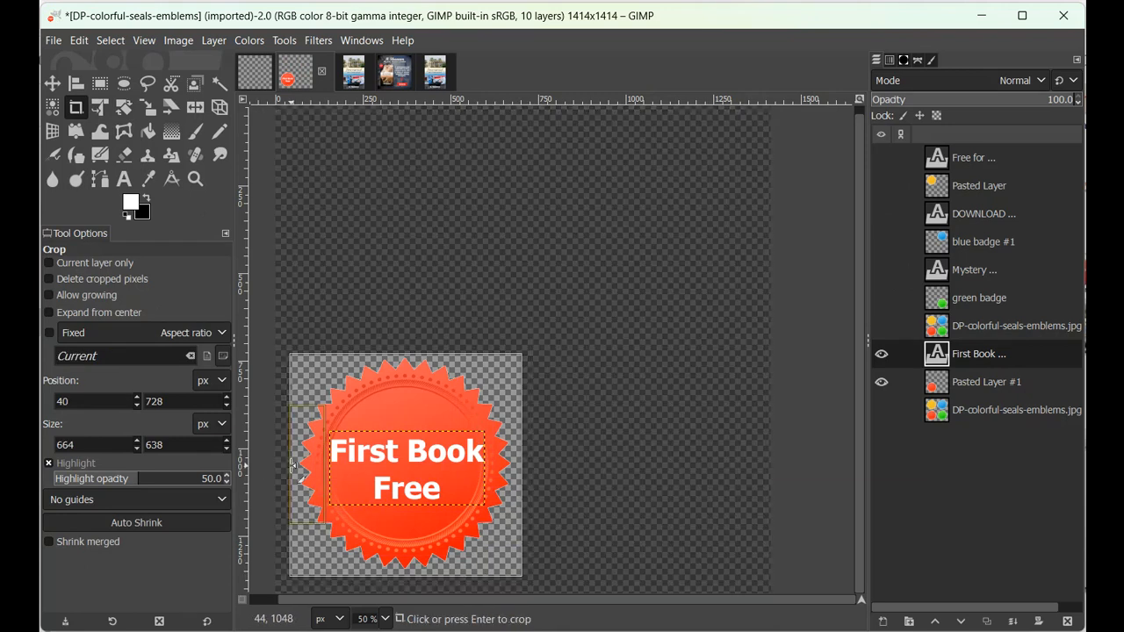
click(438, 453)
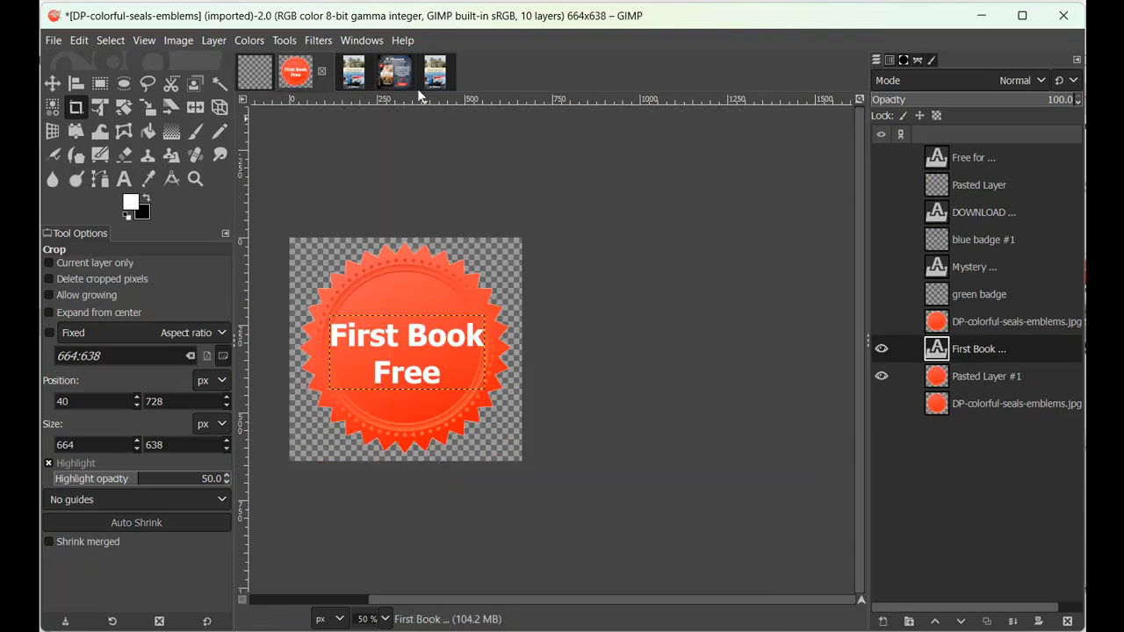
click(54, 41)
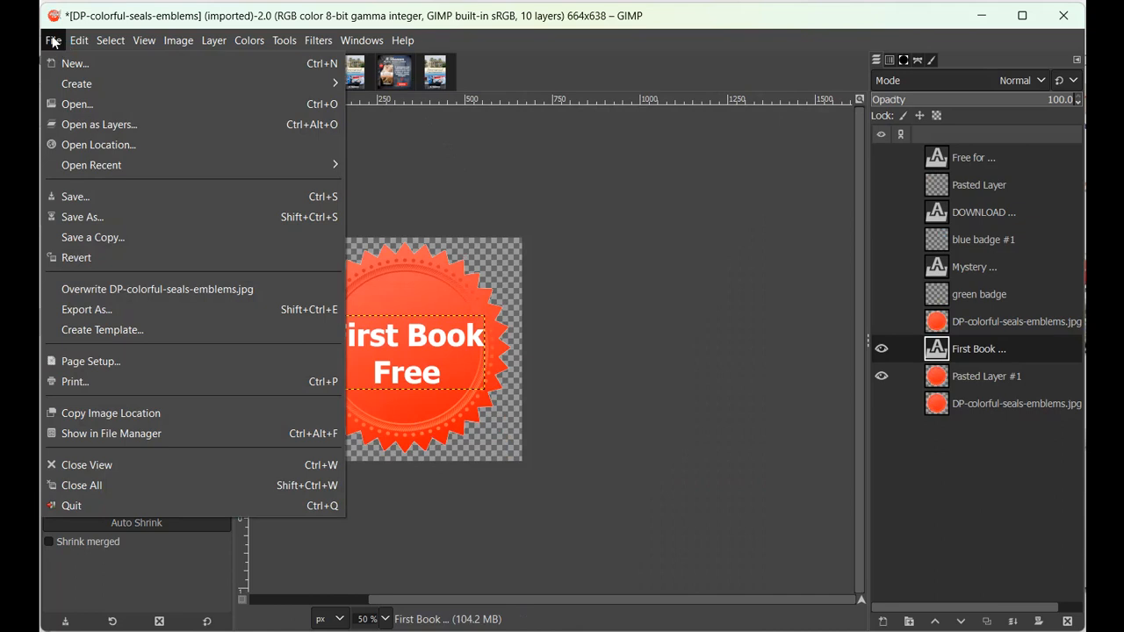
click(97, 310)
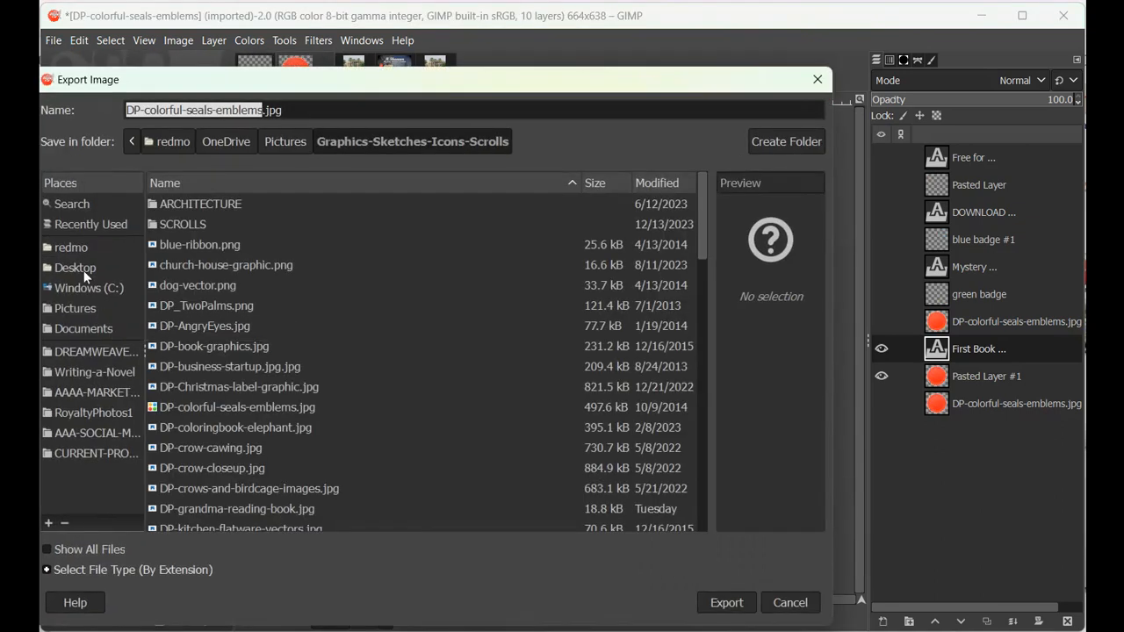
click(302, 111)
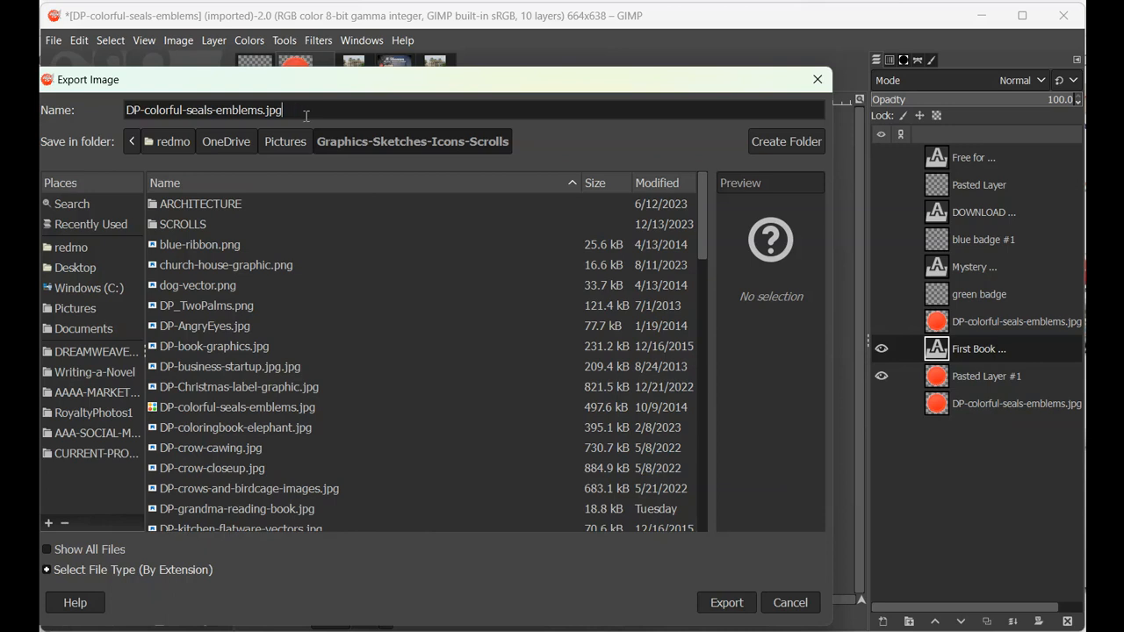
mouse_move(476, 88)
mouse_down()
mouse_move(533, 577)
mouse_move(509, 218)
mouse_move(487, 96)
mouse_up()
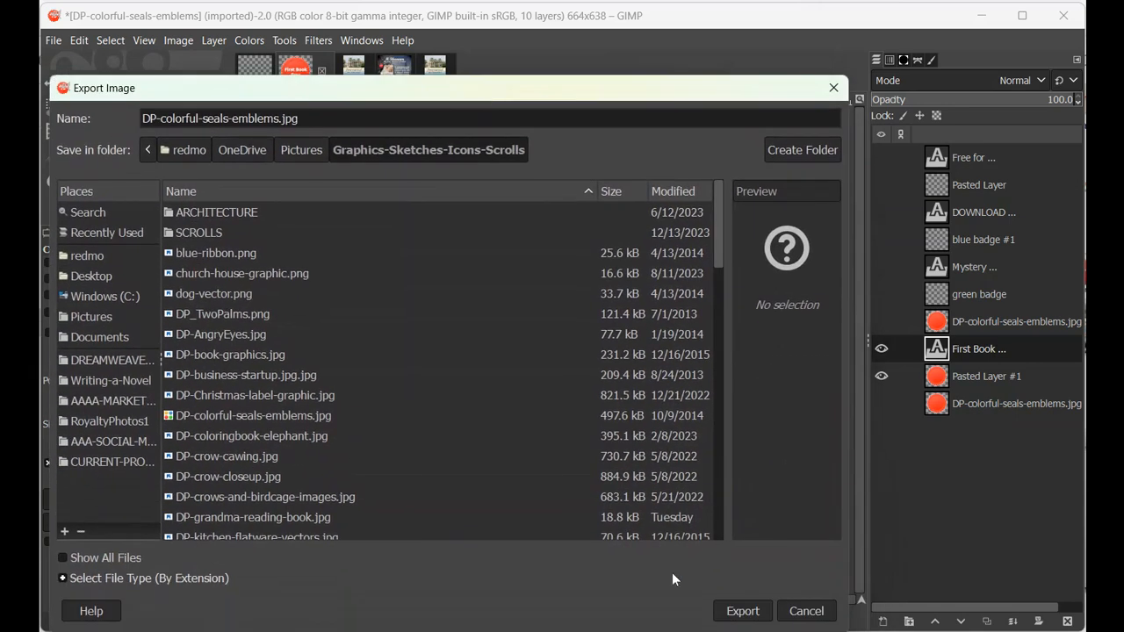
click(807, 612)
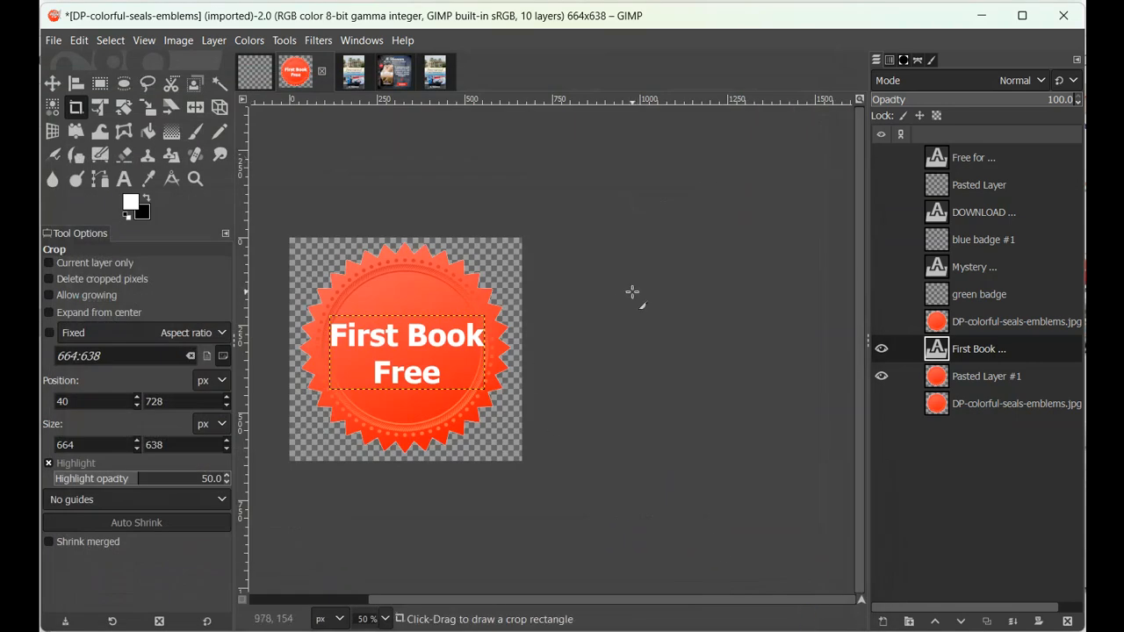
click(399, 85)
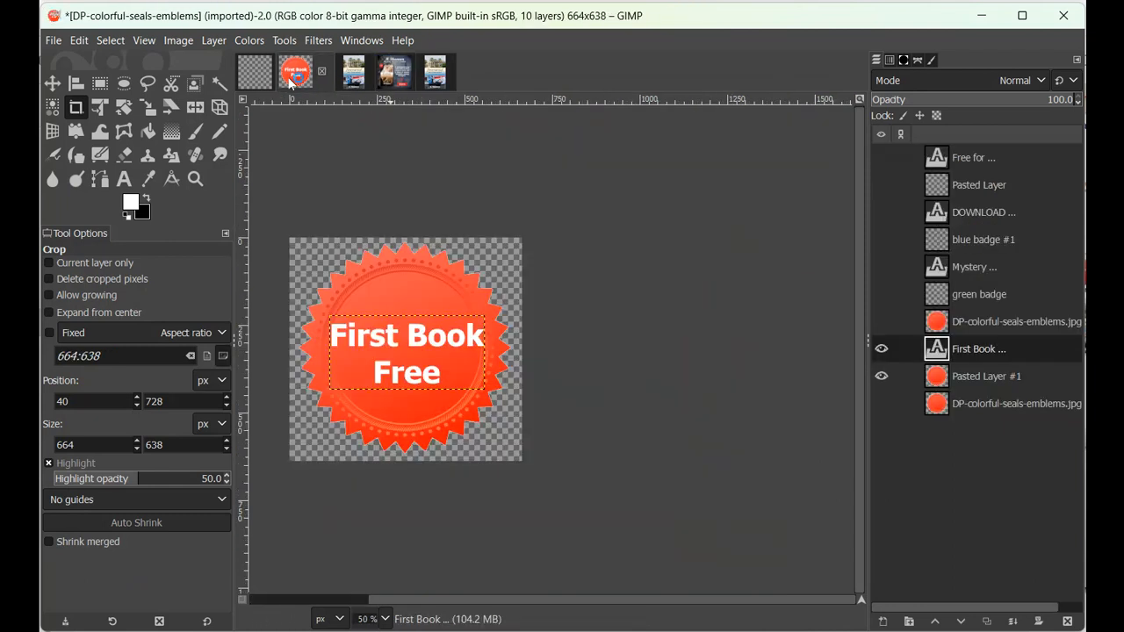
click(295, 72)
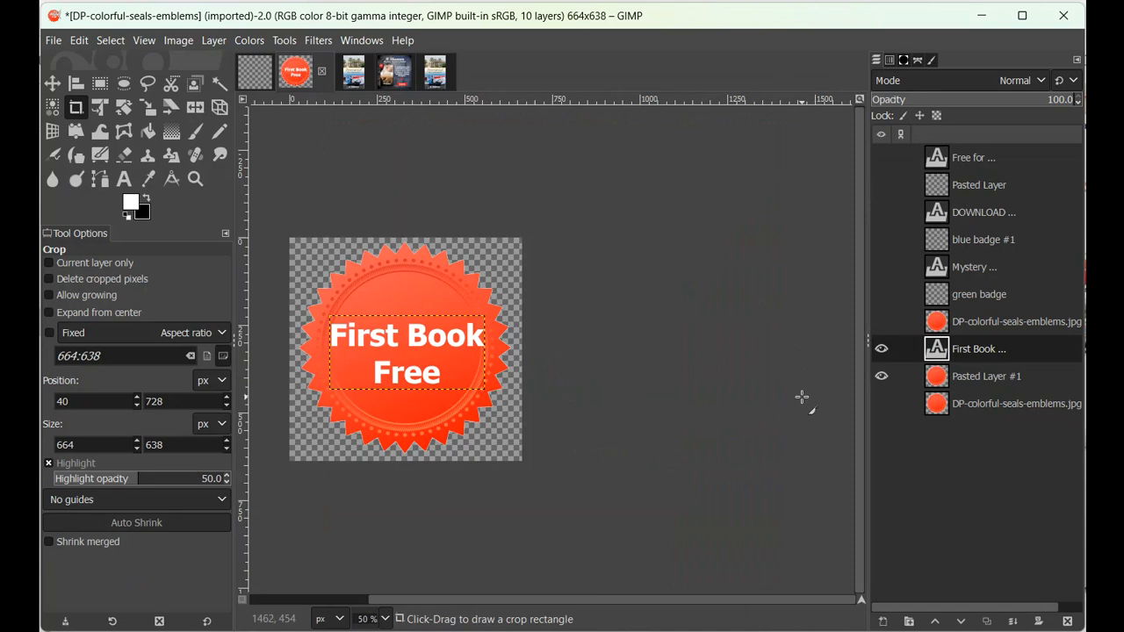